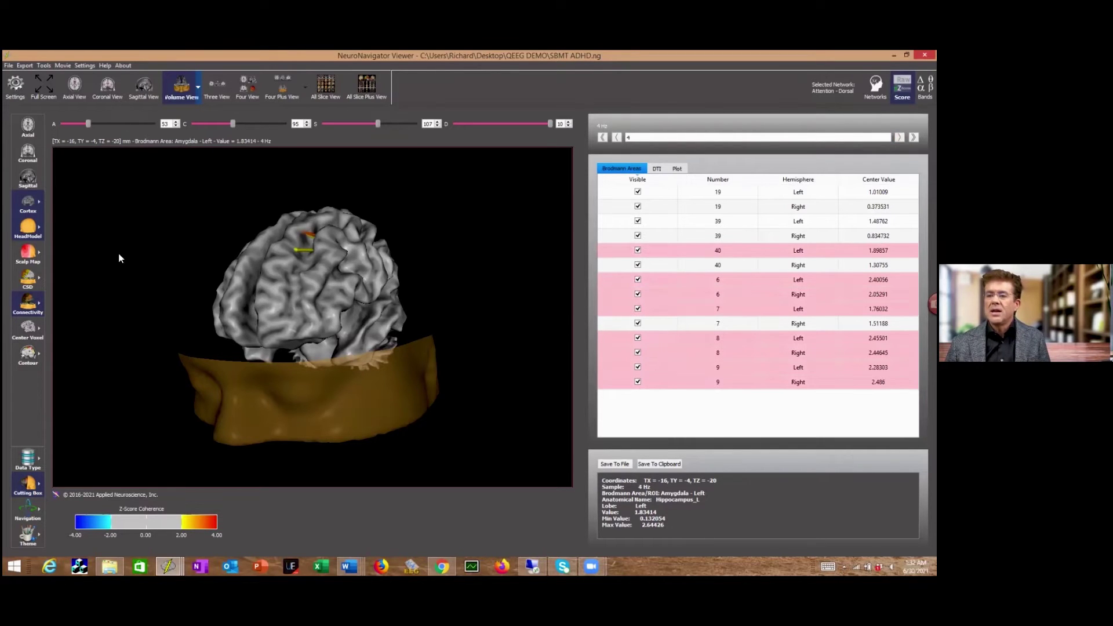
Step: Overlay z-scored CSD power, step down to 2 Hz, and check its scale (Normal 1.65, Z Score 3)
left_click(31, 282)
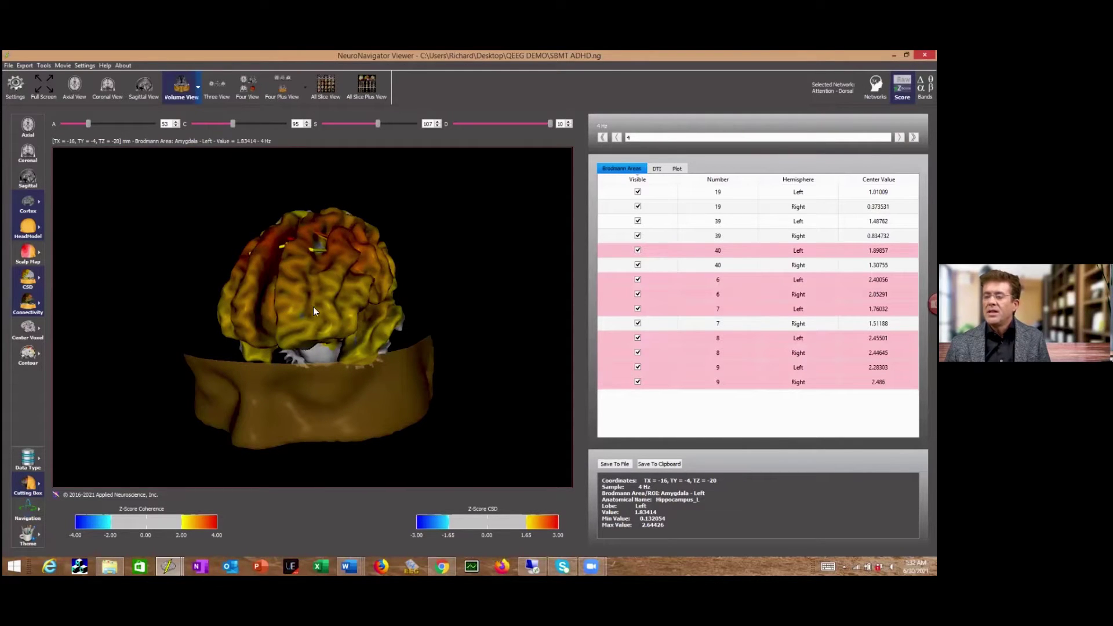
left_click_drag(312, 183, 252, 272)
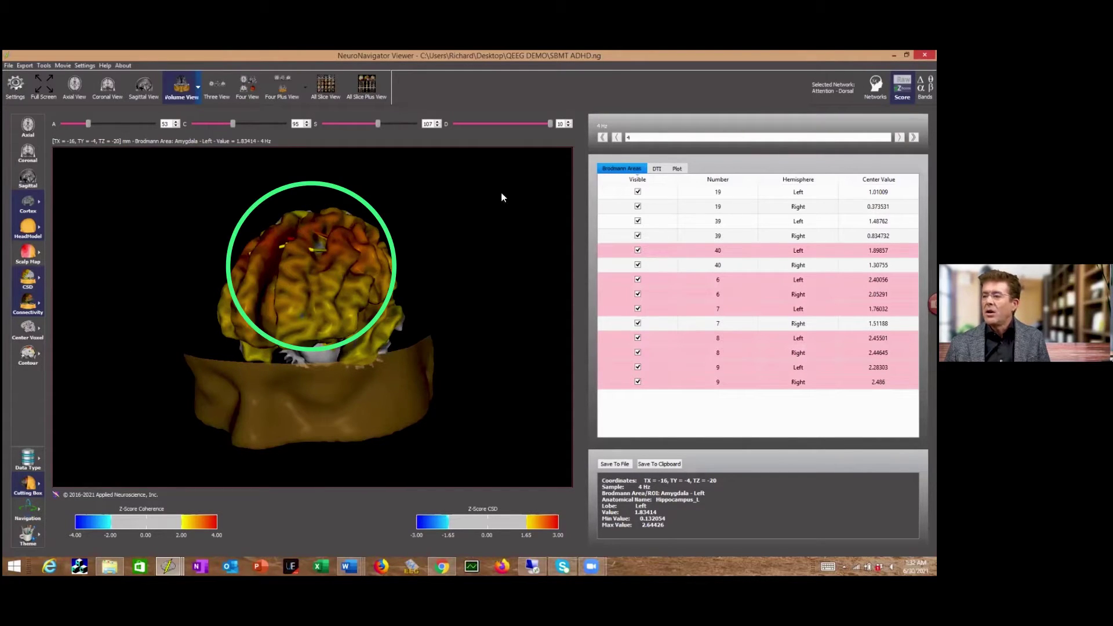
left_click(617, 137)
left_click(617, 137)
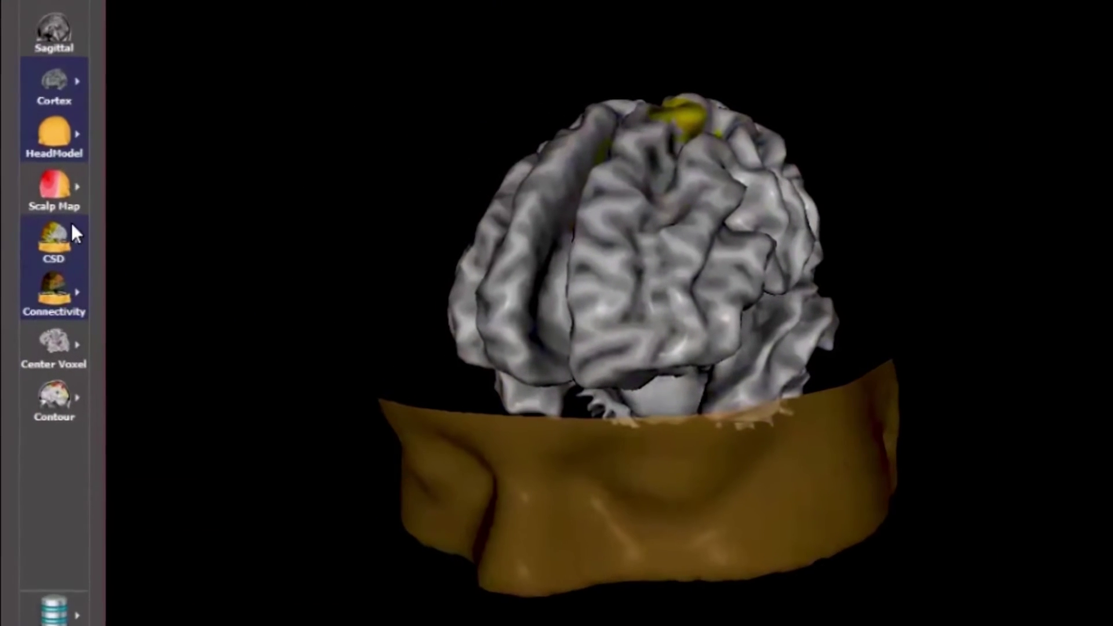
left_click(80, 236)
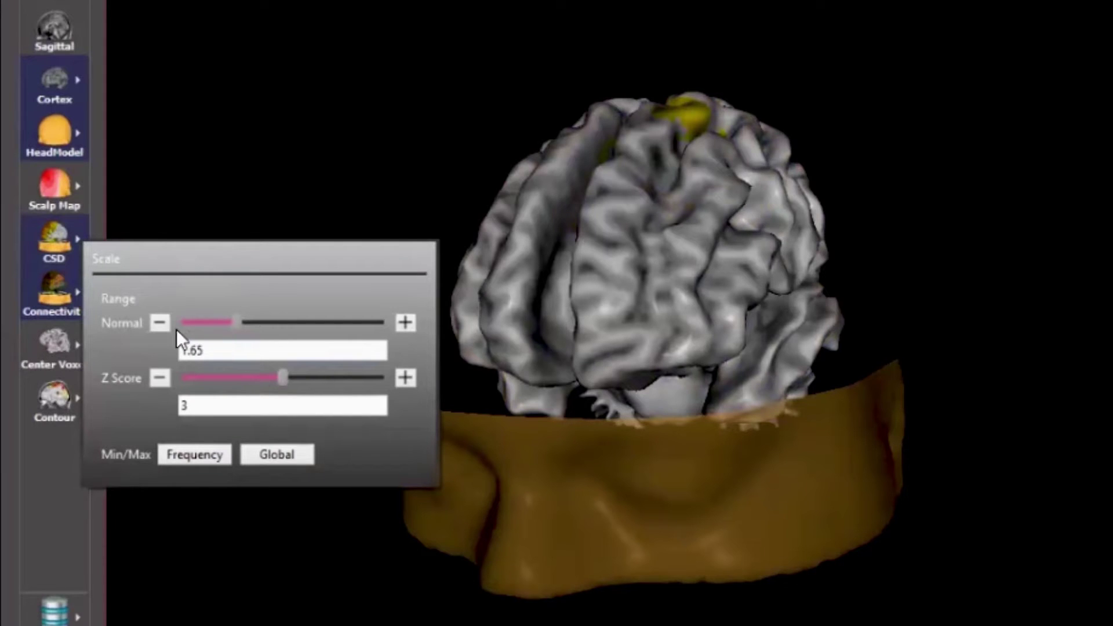
left_click(675, 259)
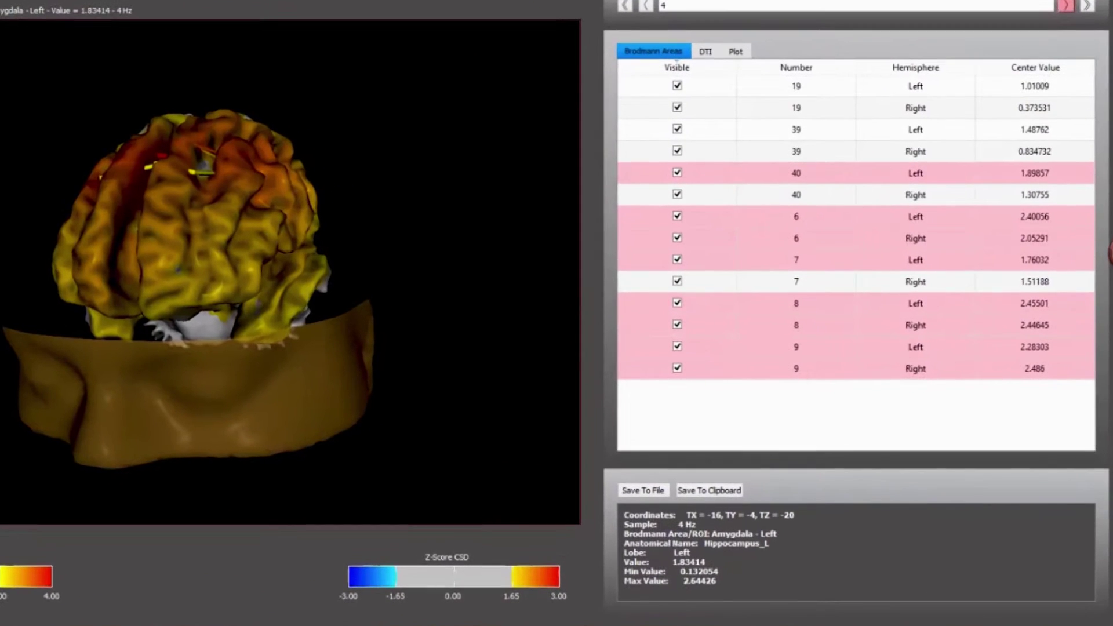
Step: Advance the CSD z-score map one frequency at a time from 5 Hz up to 15 Hz
left_click(899, 137)
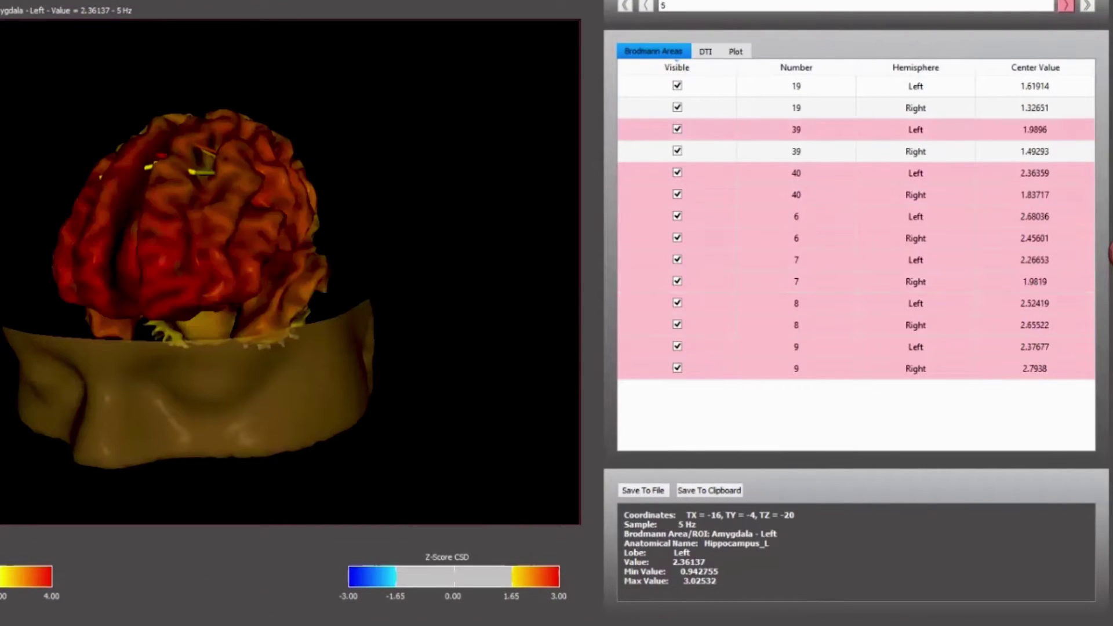
left_click(1066, 5)
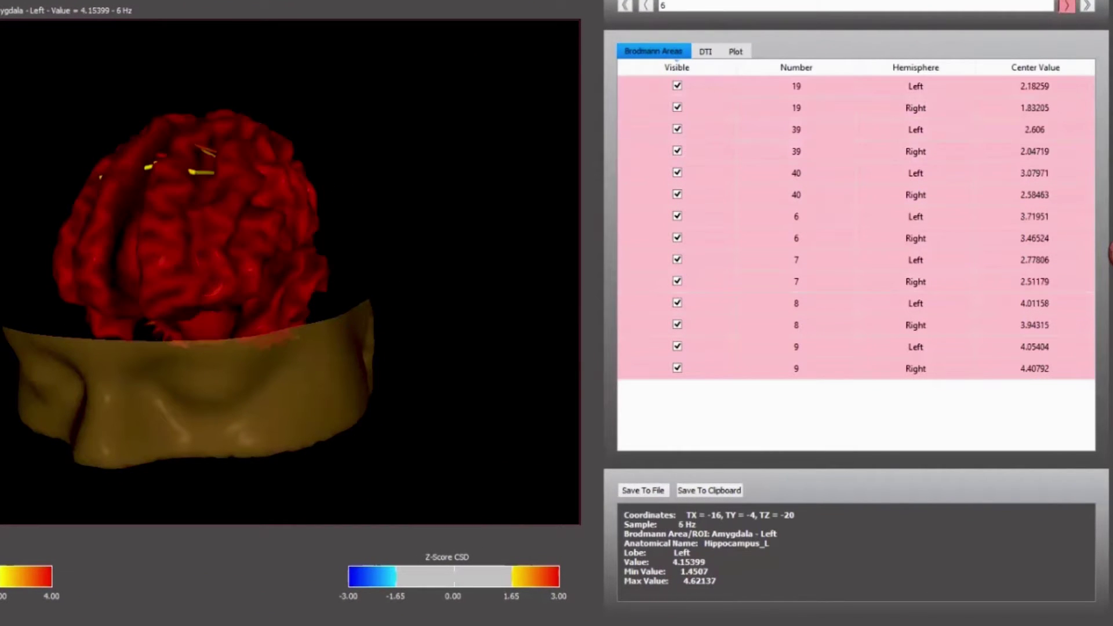
left_click(1066, 6)
left_click(1066, 5)
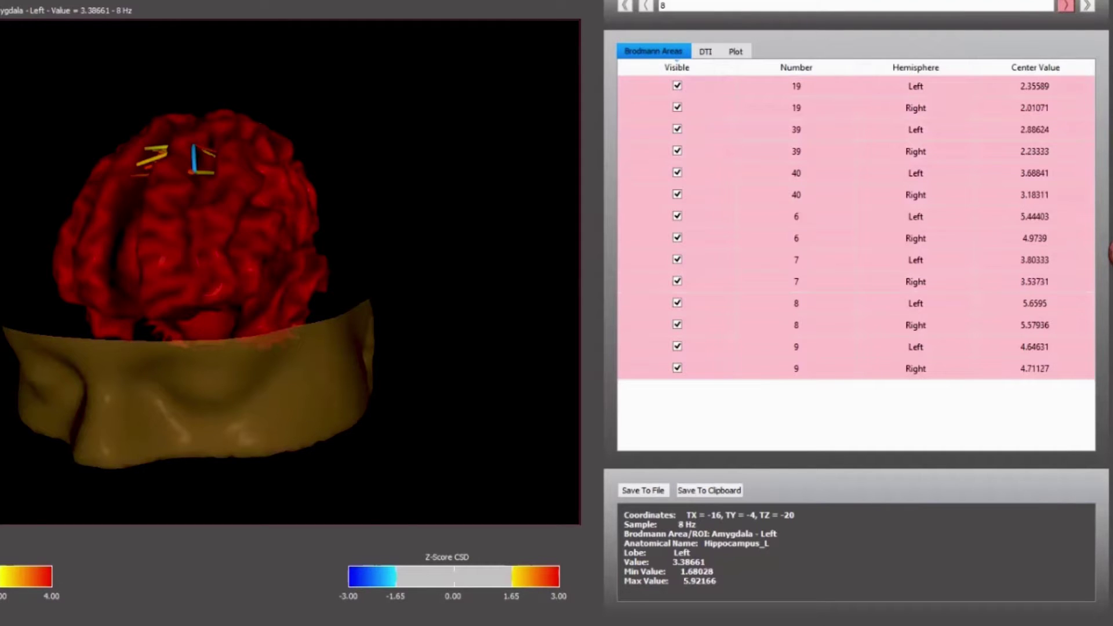
left_click(1066, 5)
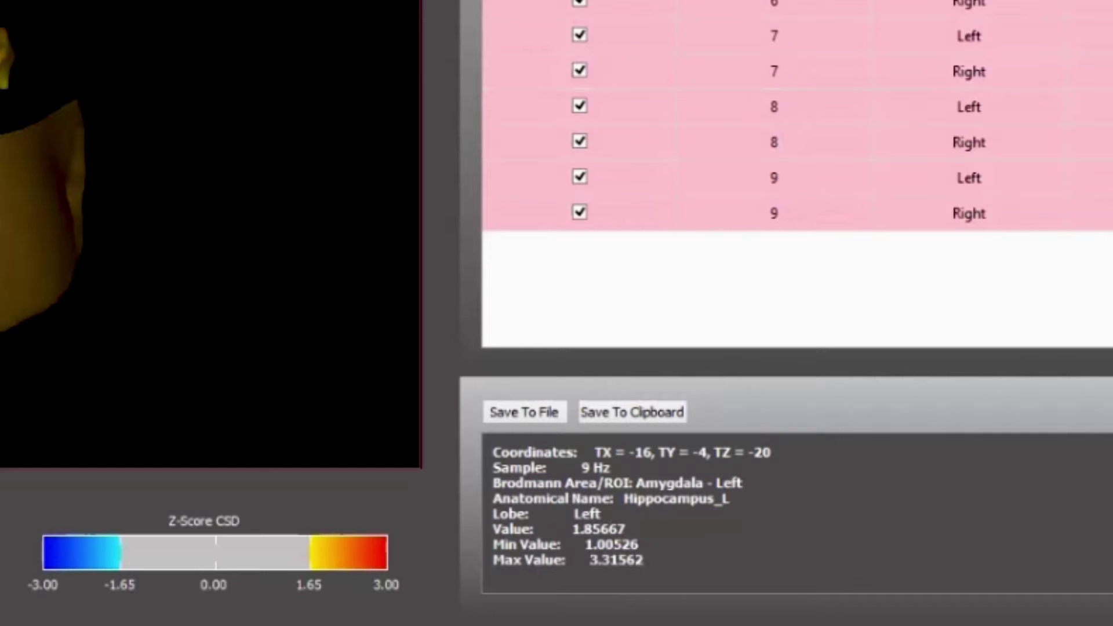
key("Right")
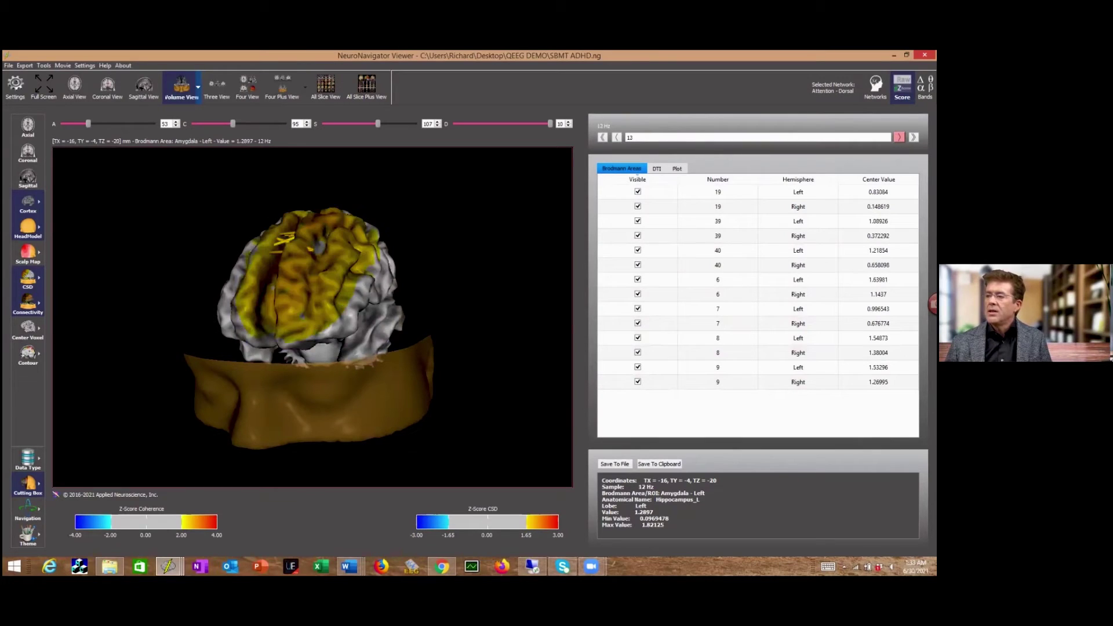
key("Right")
key("Right")
key("Right")
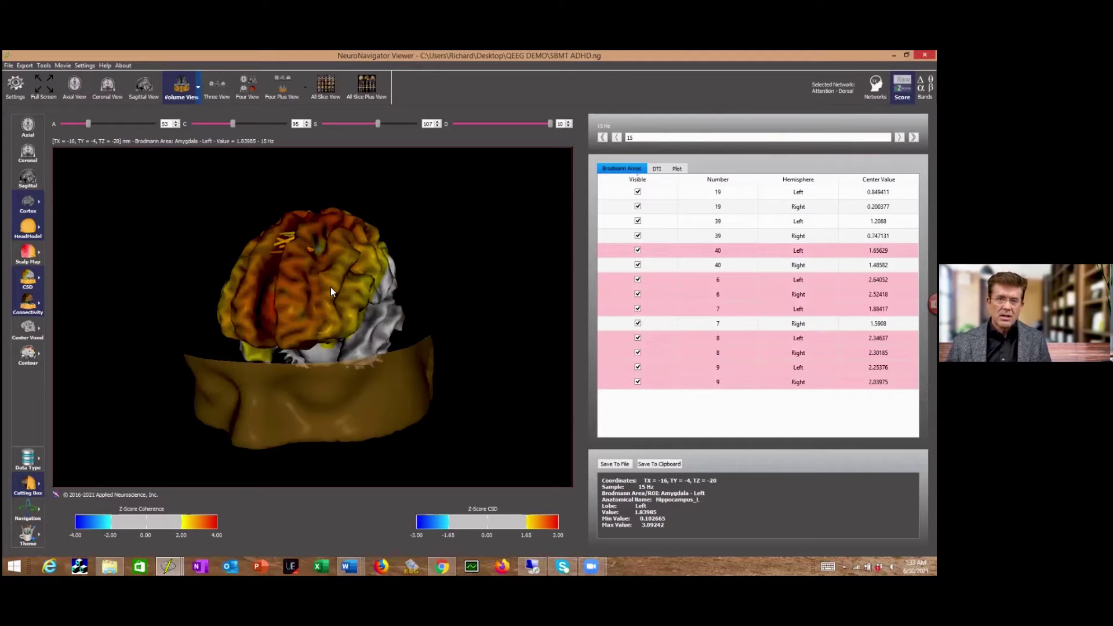
Step: Return to 1 Hz and raise the cortex Transparency so the inner connectivity line shows
left_click(603, 137)
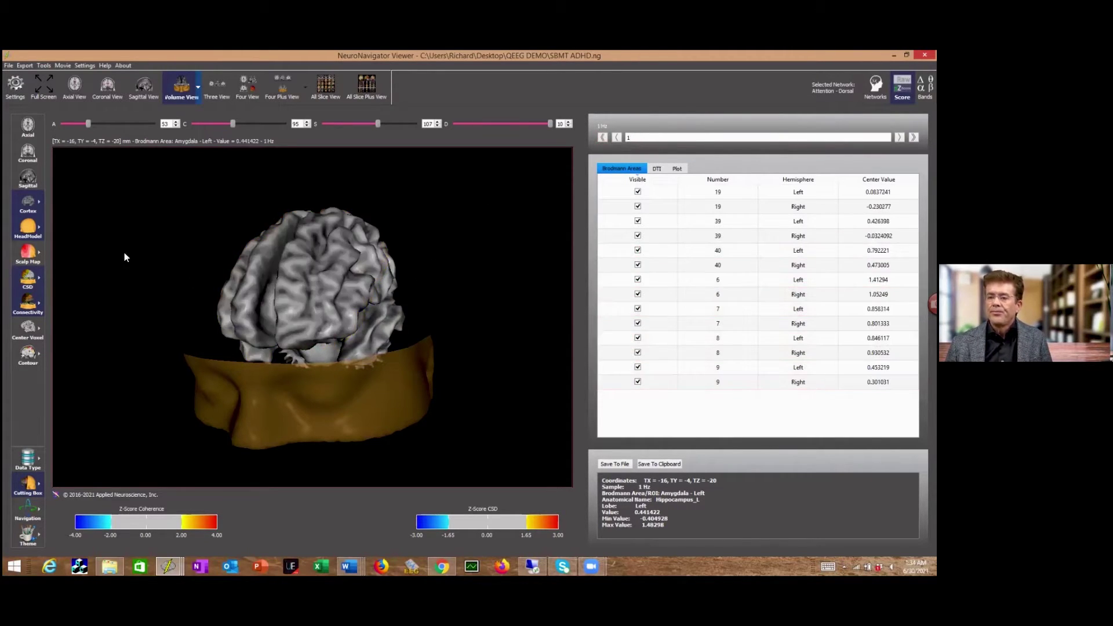
left_click(40, 275)
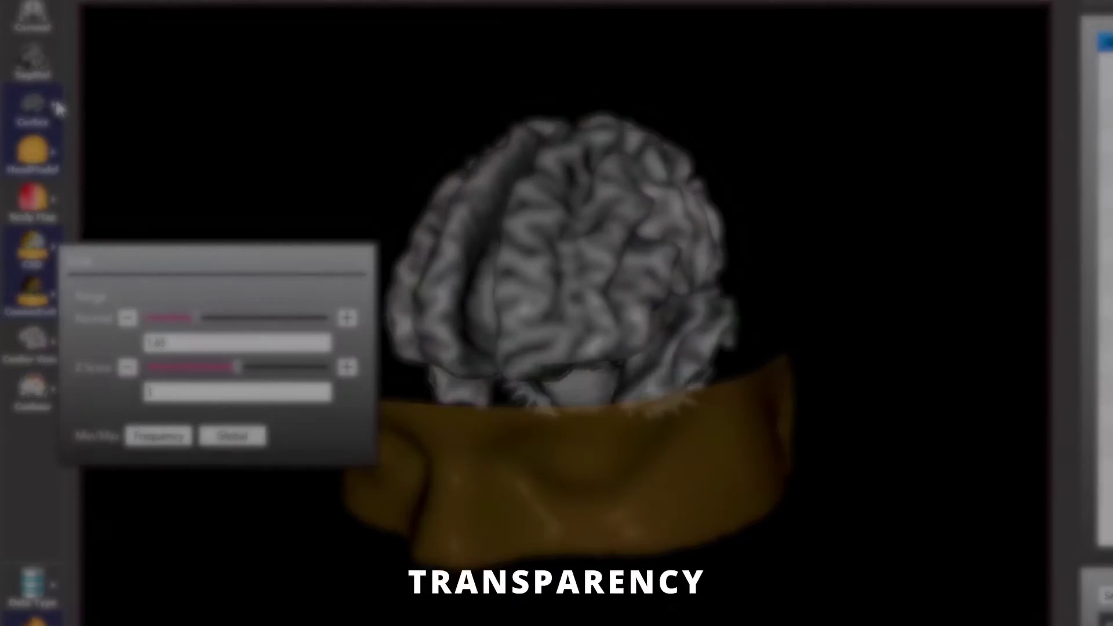
left_click(44, 96)
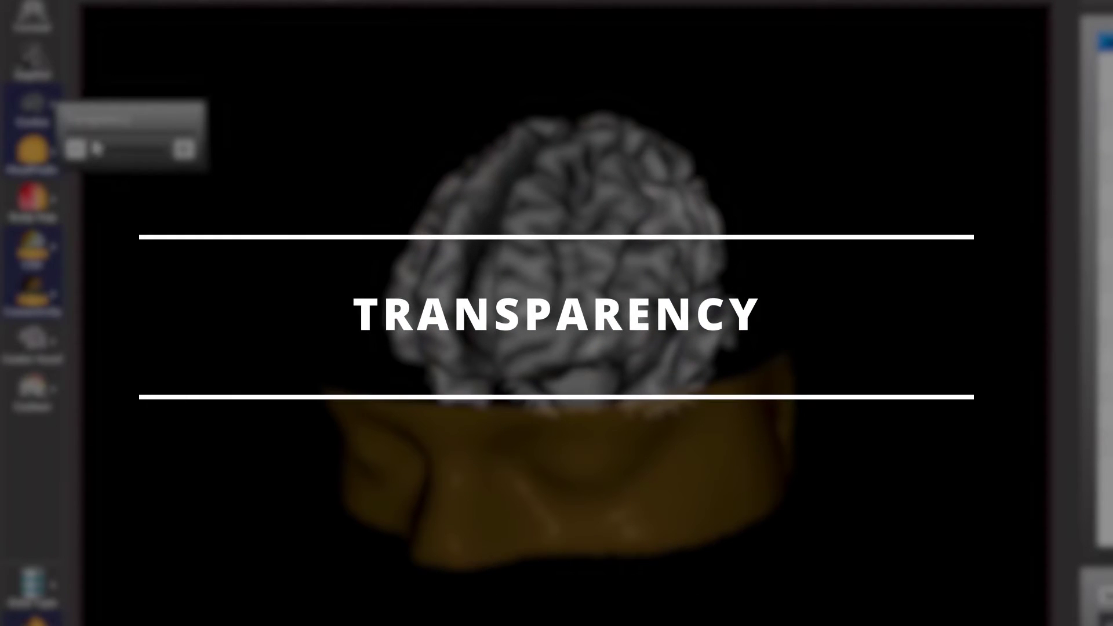
left_click_drag(98, 151, 124, 149)
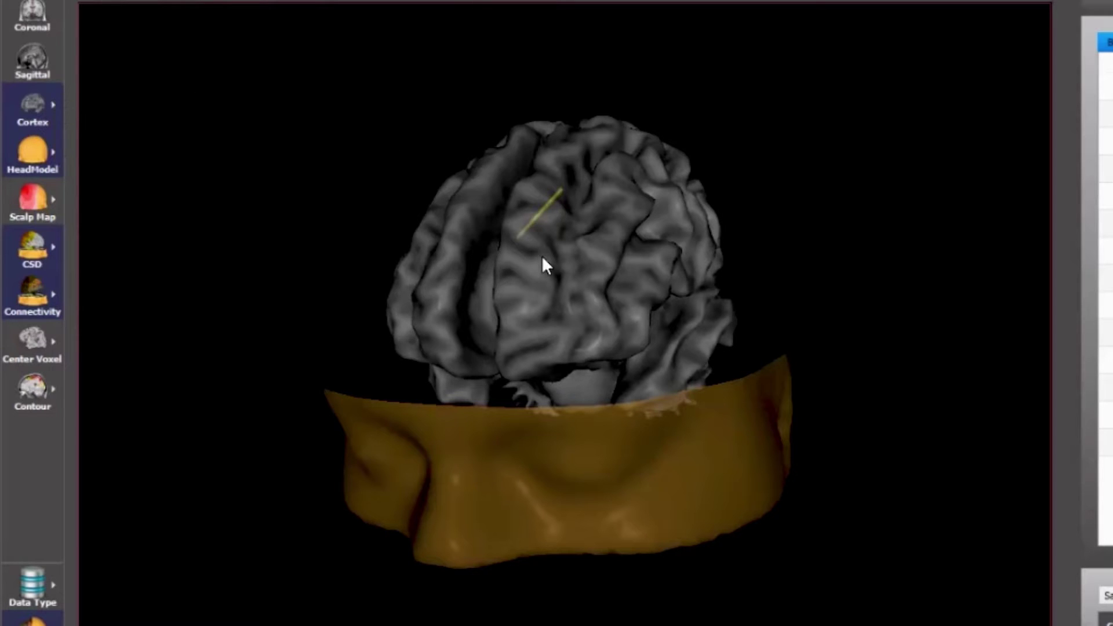
Step: Rotate the brain and its connectivity lines from the top-down view back to a frontal view
left_click_drag(566, 273, 444, 263)
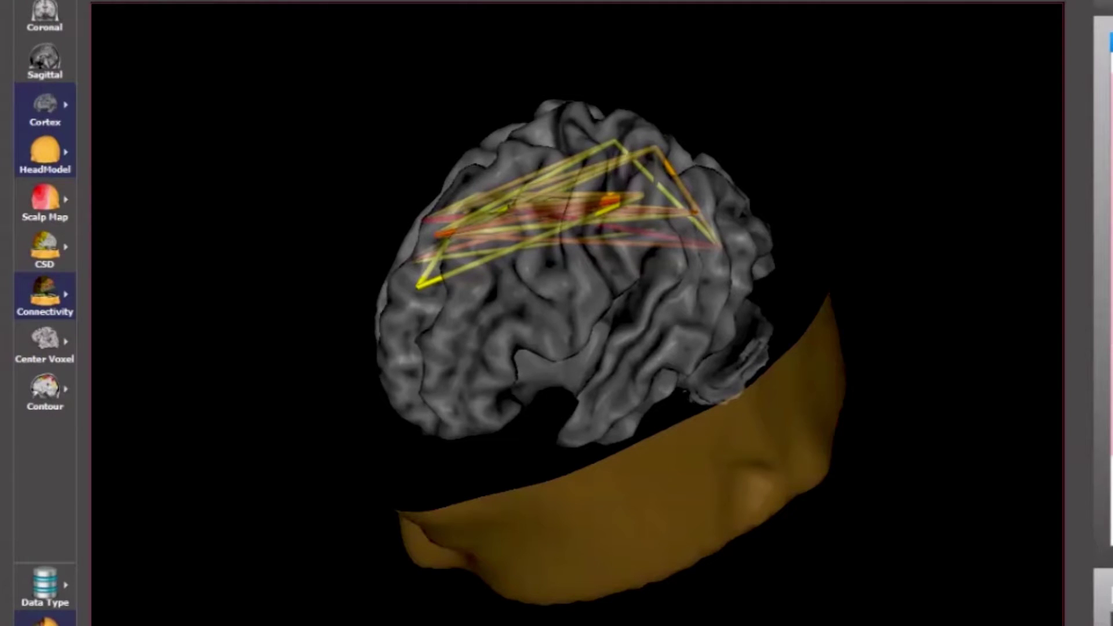
left_click_drag(557, 313, 601, 311)
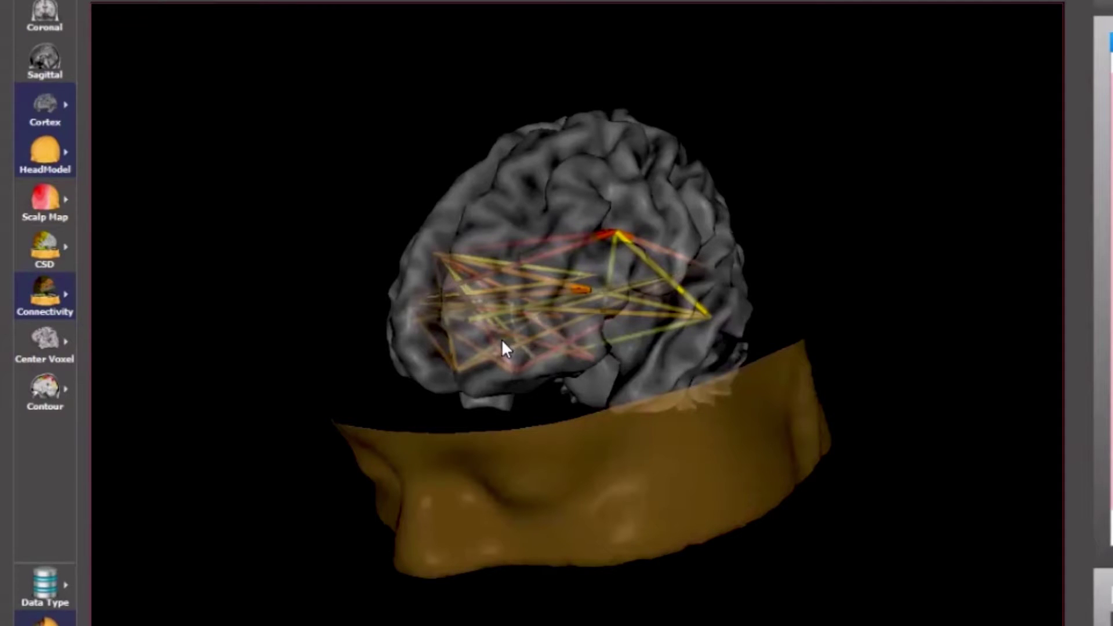
left_click_drag(480, 310, 865, 387)
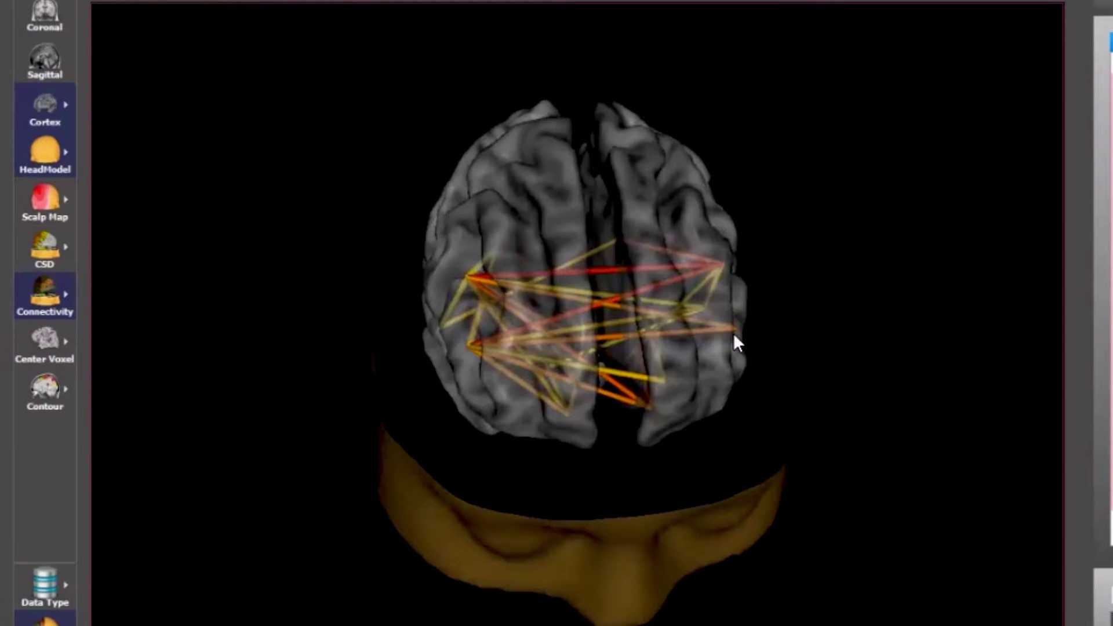
left_click_drag(632, 387, 442, 301)
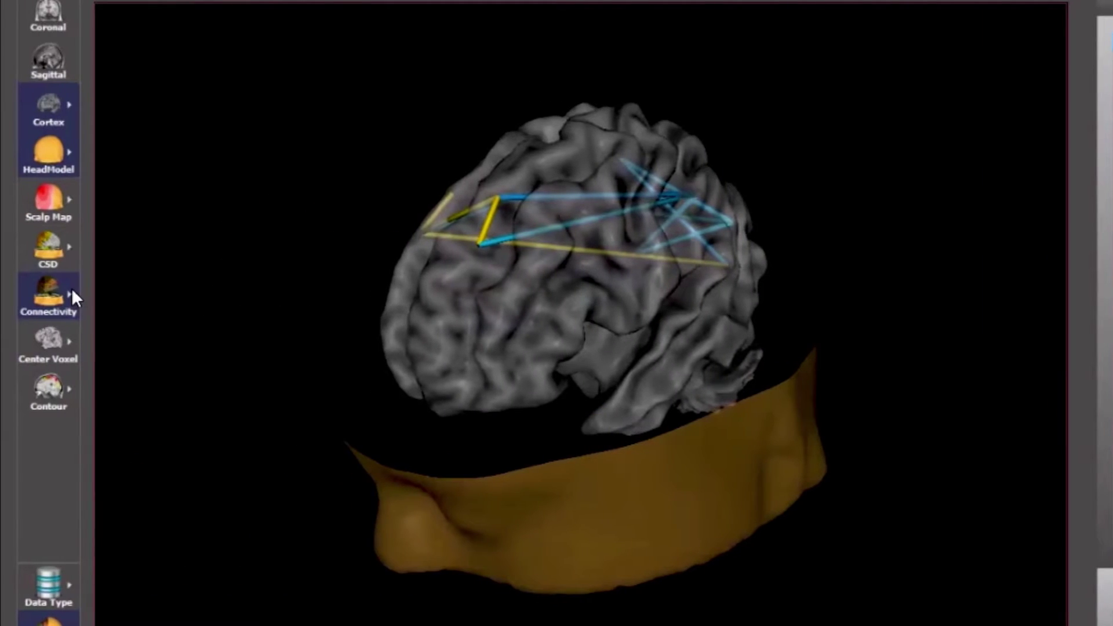
Step: Set the Phase Difference Scale thresholds to Normal 2 and Z Score 4
left_click(70, 290)
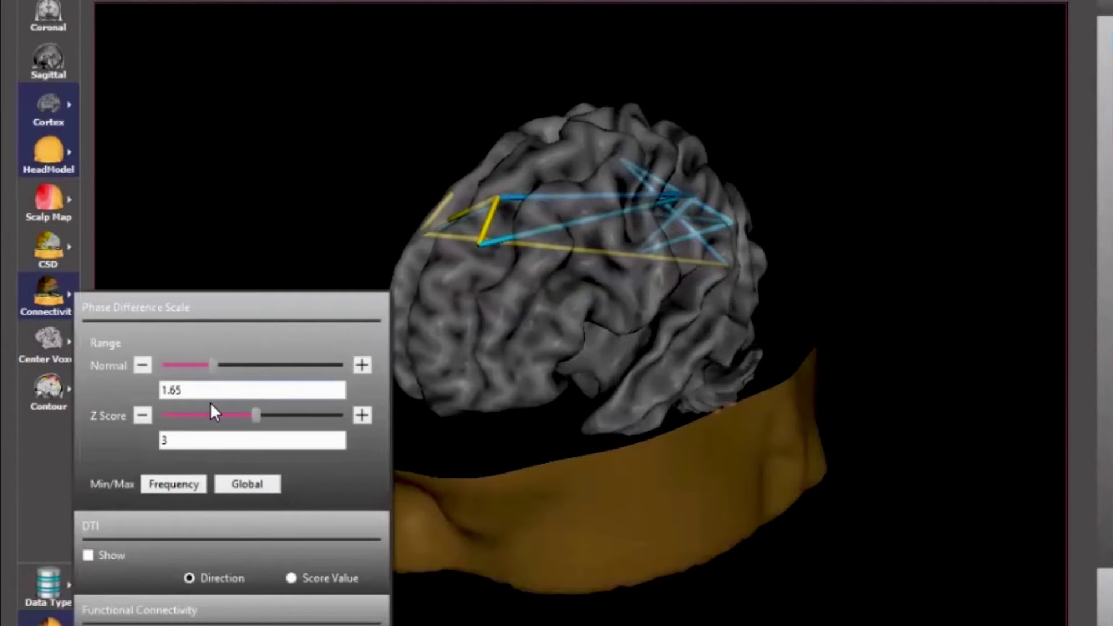
left_click_drag(212, 394, 127, 382)
type("2")
left_click_drag(232, 442, 118, 442)
type("4")
left_click(676, 342)
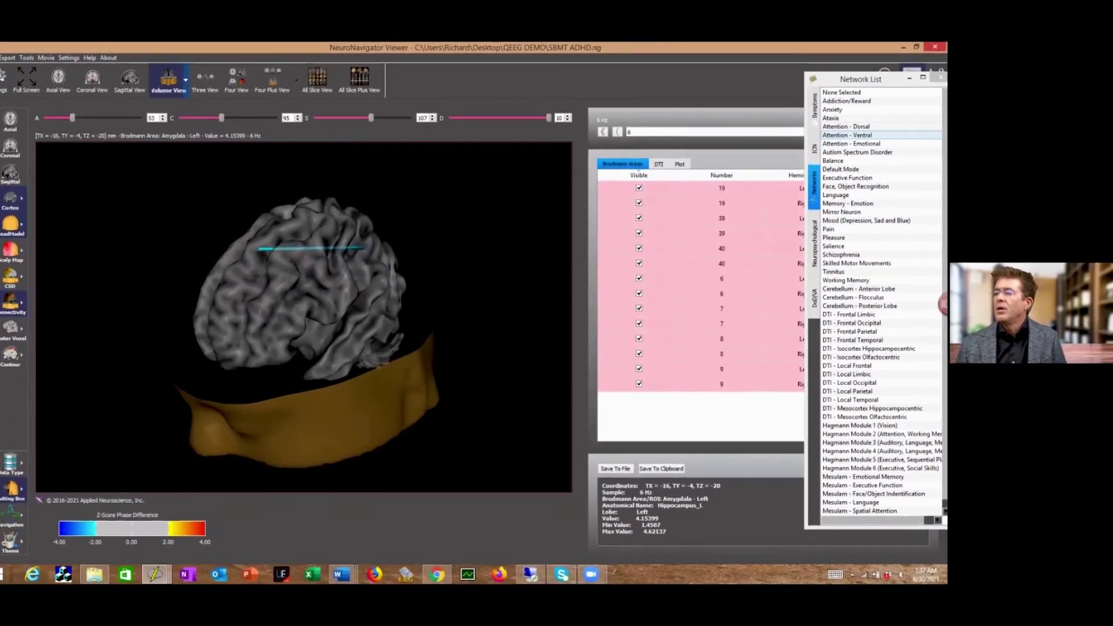
Step: Move from Attention - Ventral to the Attention - Emotional network and jump back to 1 Hz
key("Up")
key("Up")
key("Up")
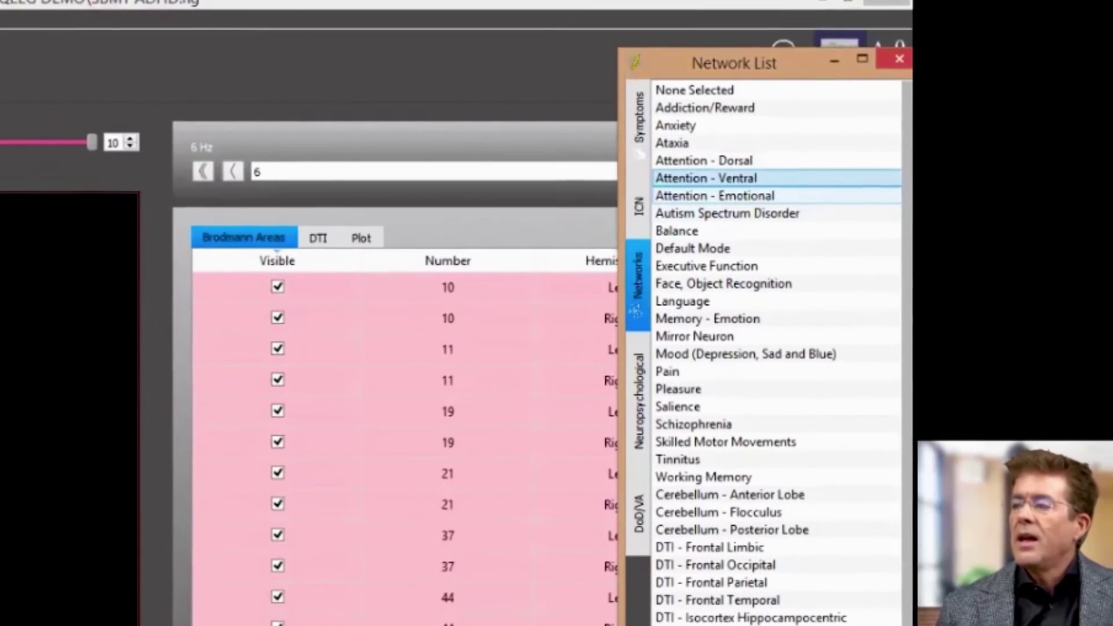
key("Down")
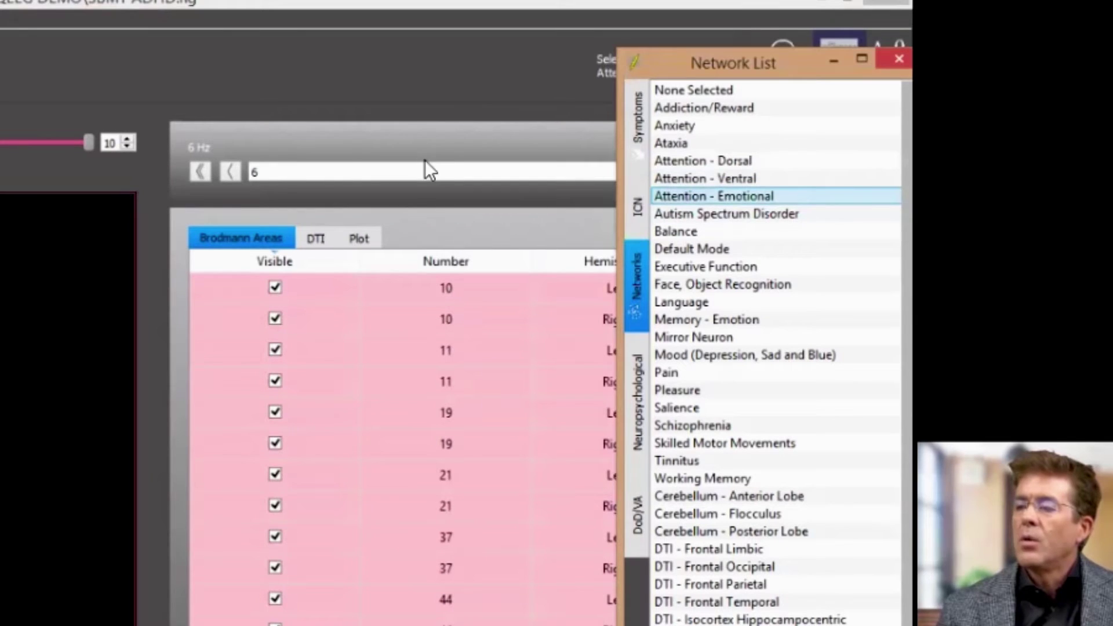
left_click(201, 172)
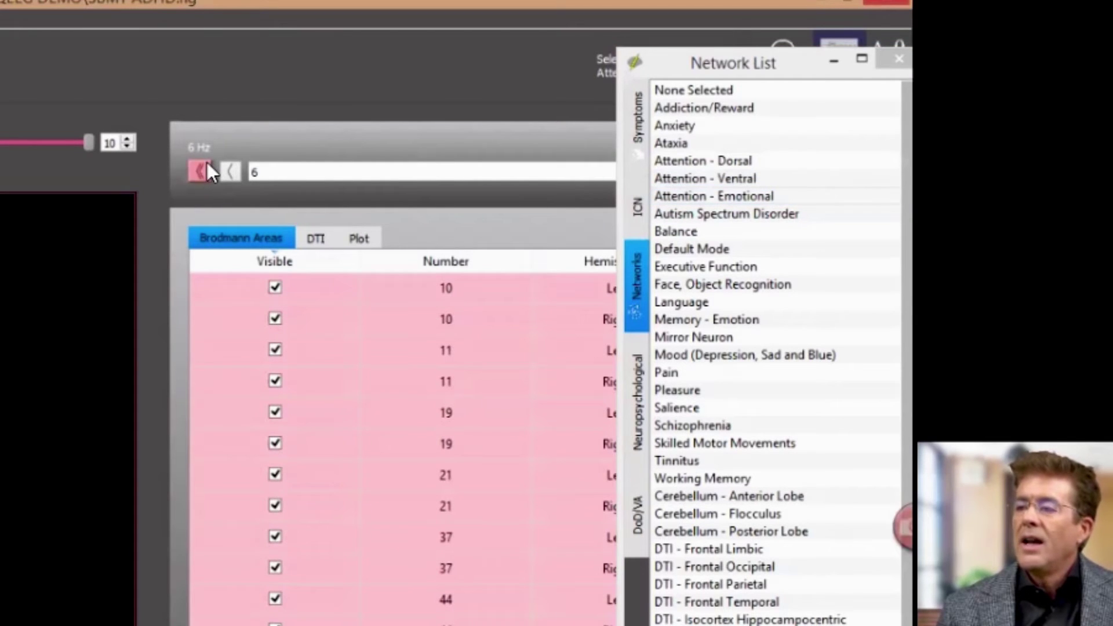
left_click(207, 163)
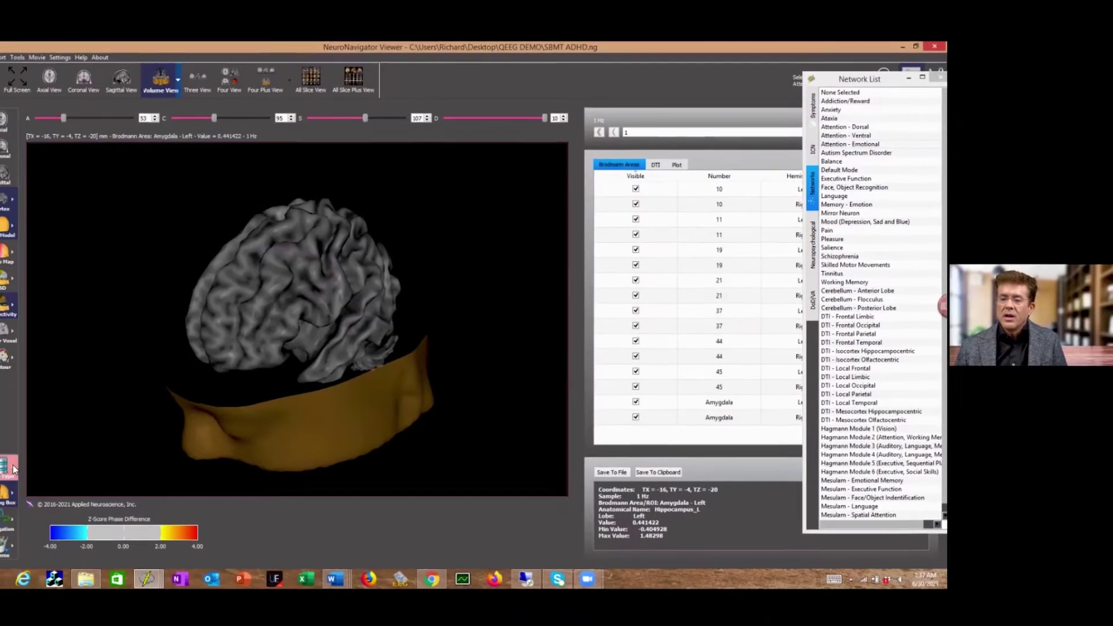
Step: Switch the data type to Coherence and show the Anxiety network
left_click(13, 465)
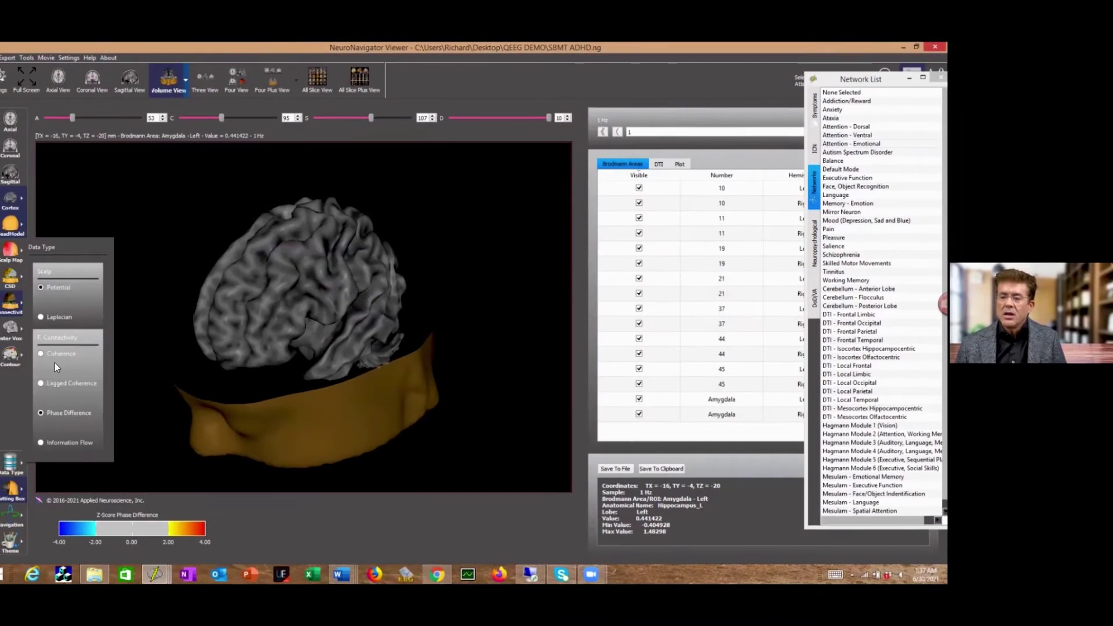
left_click(55, 355)
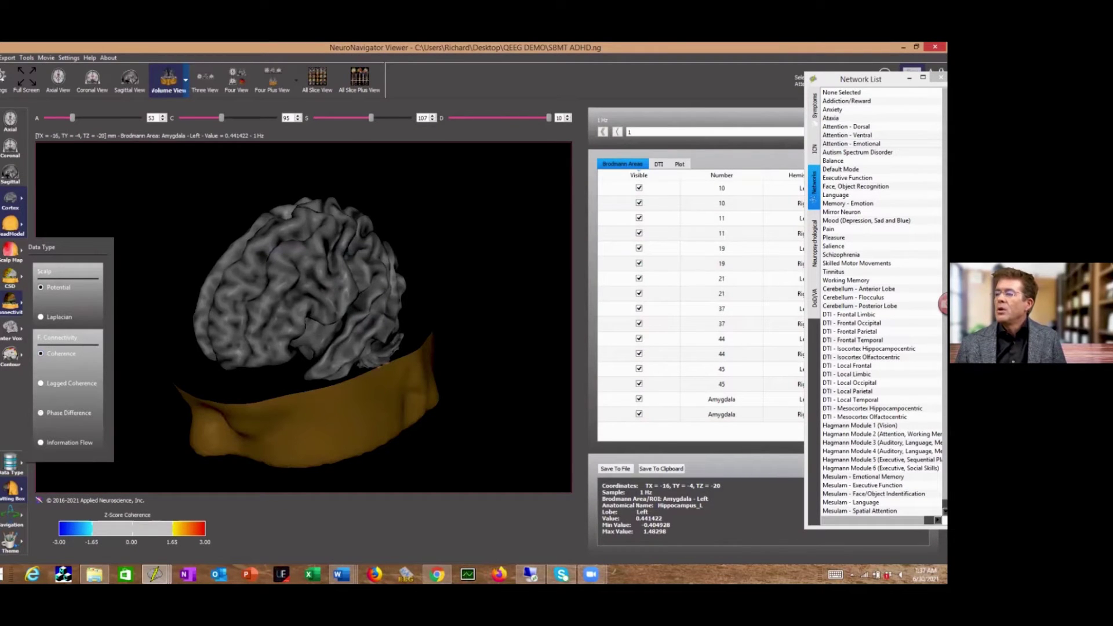
left_click(832, 110)
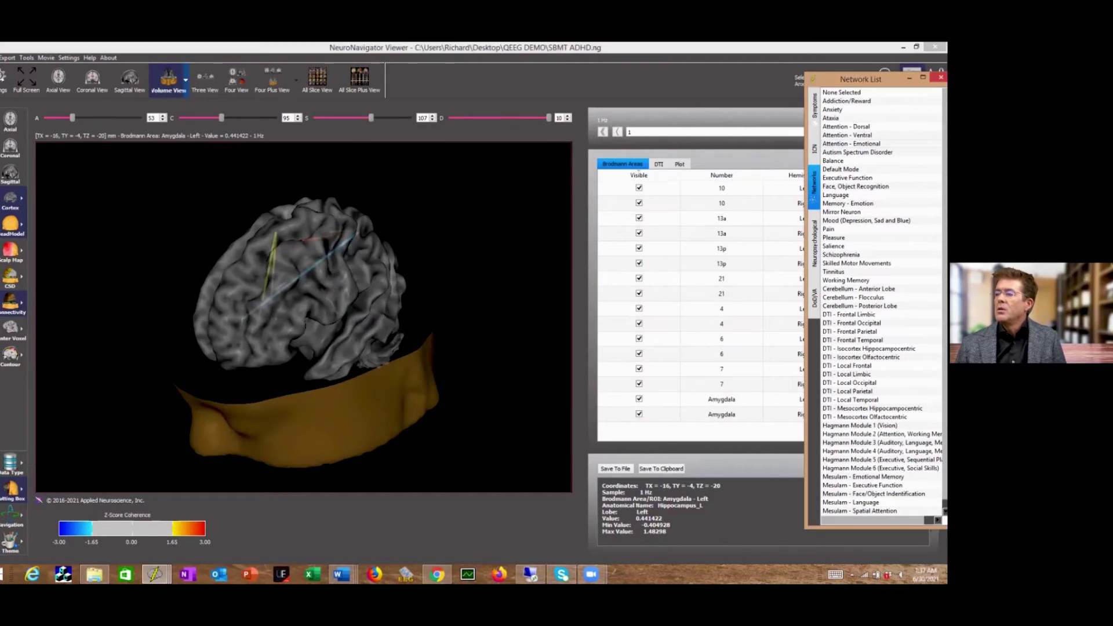
Step: Enter 10 Hz as the frequency, rotate to a front view, then step down to 9 Hz
left_click(685, 133)
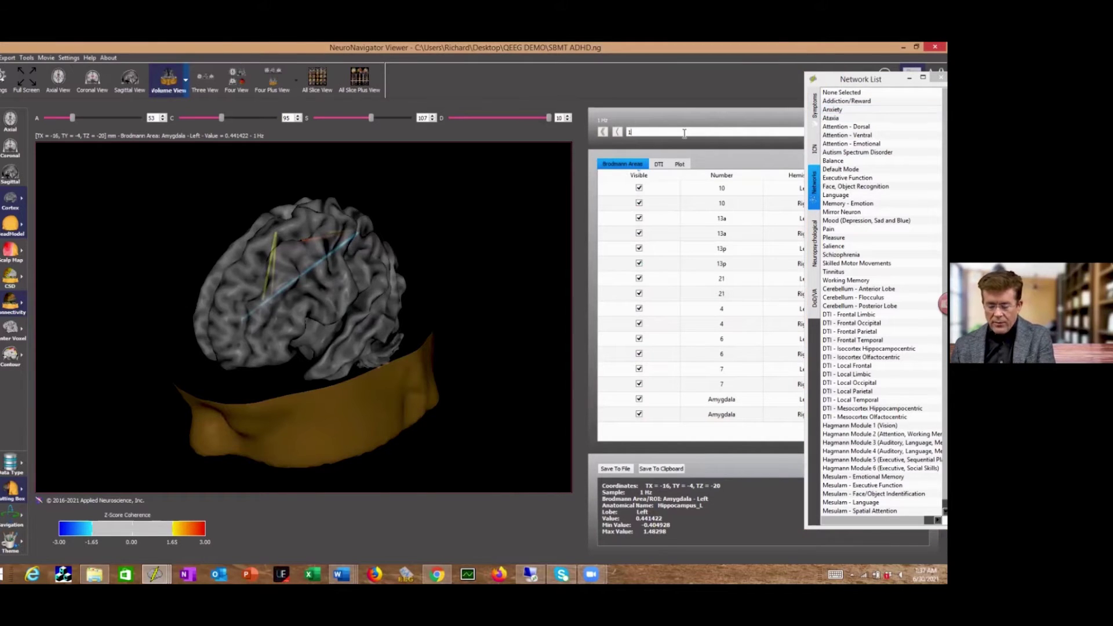
type("0")
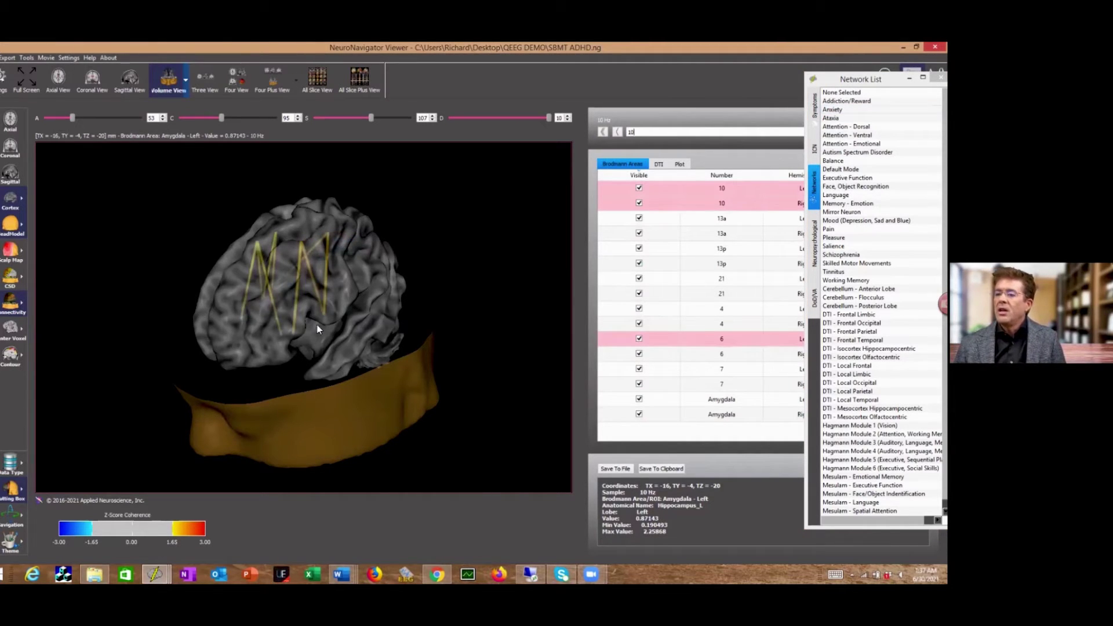
left_click_drag(197, 335, 326, 319)
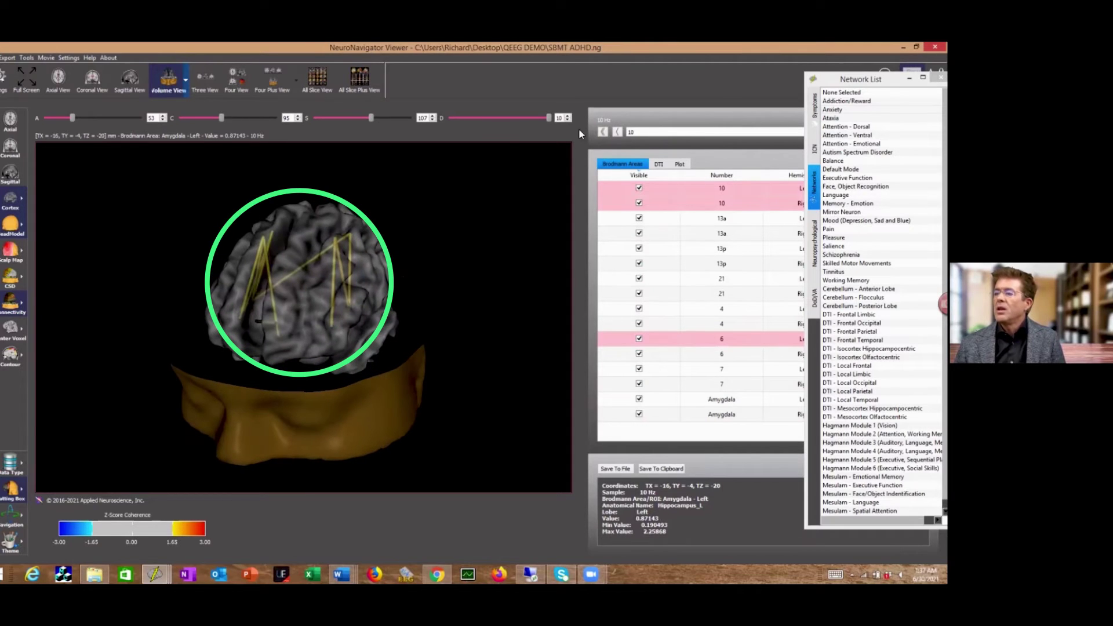
left_click(619, 131)
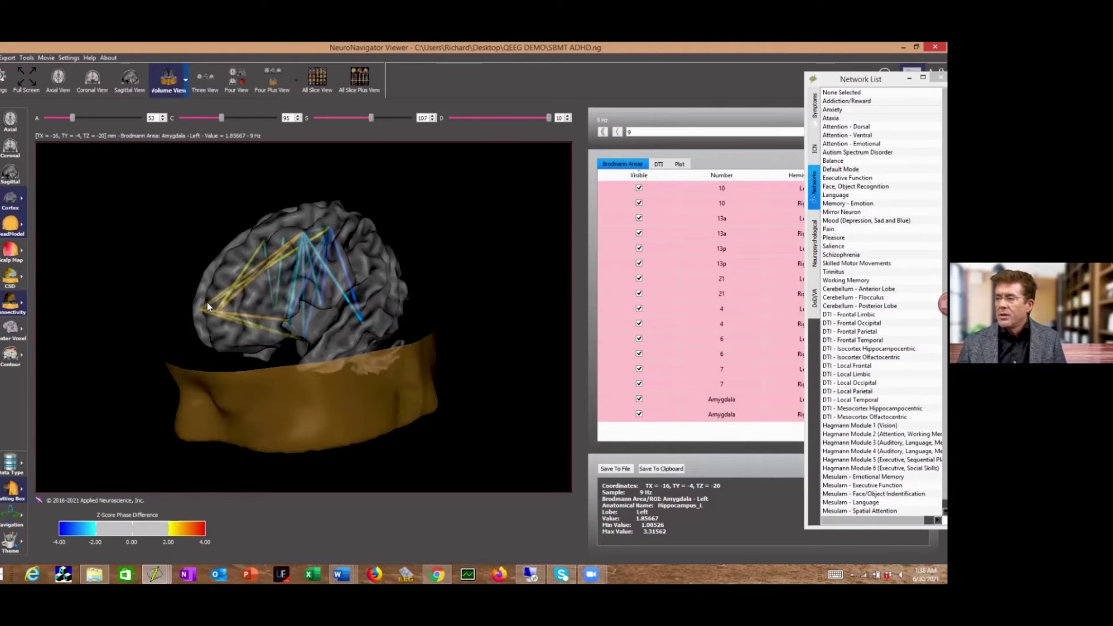
Step: Turn the brain to face the front and overlay z-scored CSD power on it
left_click_drag(207, 302, 392, 297)
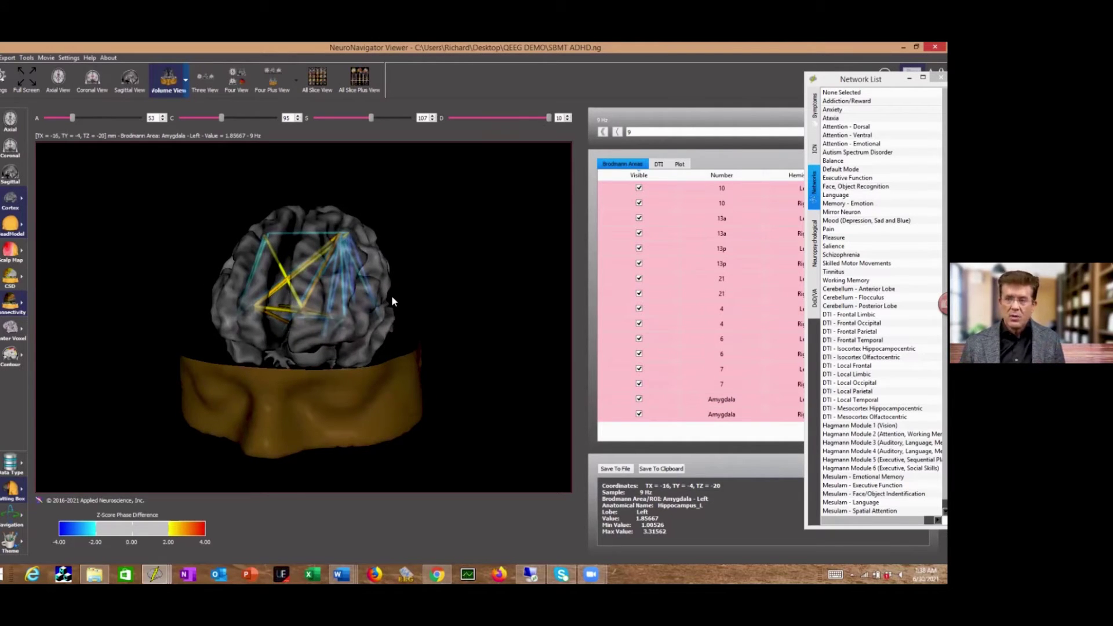
left_click(6, 278)
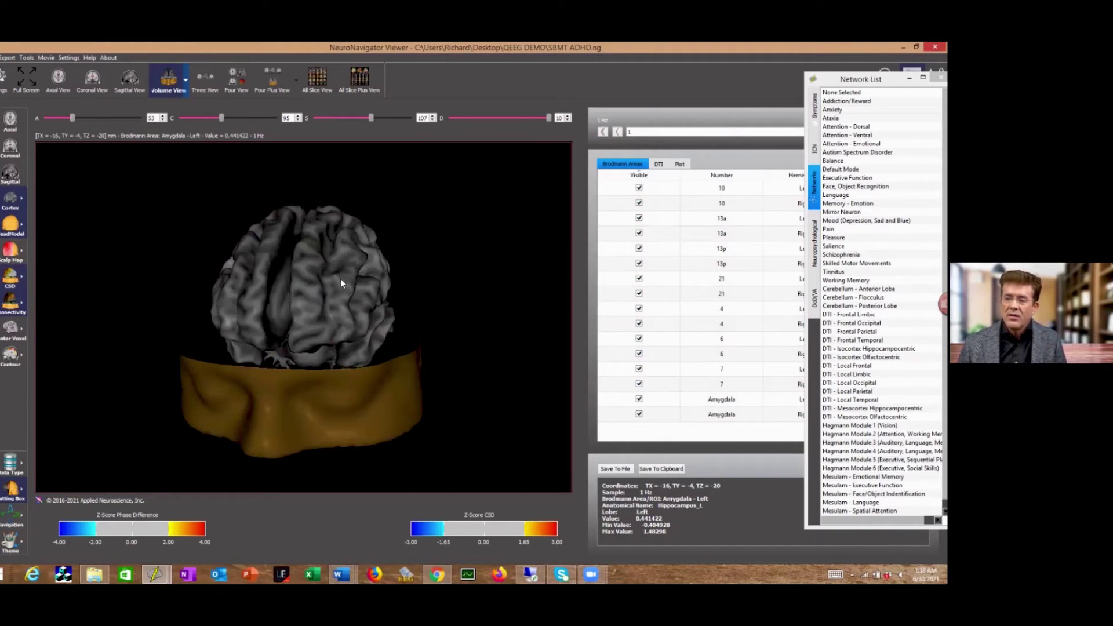
Step: Rotate the Anxiety-network brain downward into a top-down view of both hemispheres
left_click_drag(297, 308, 341, 373)
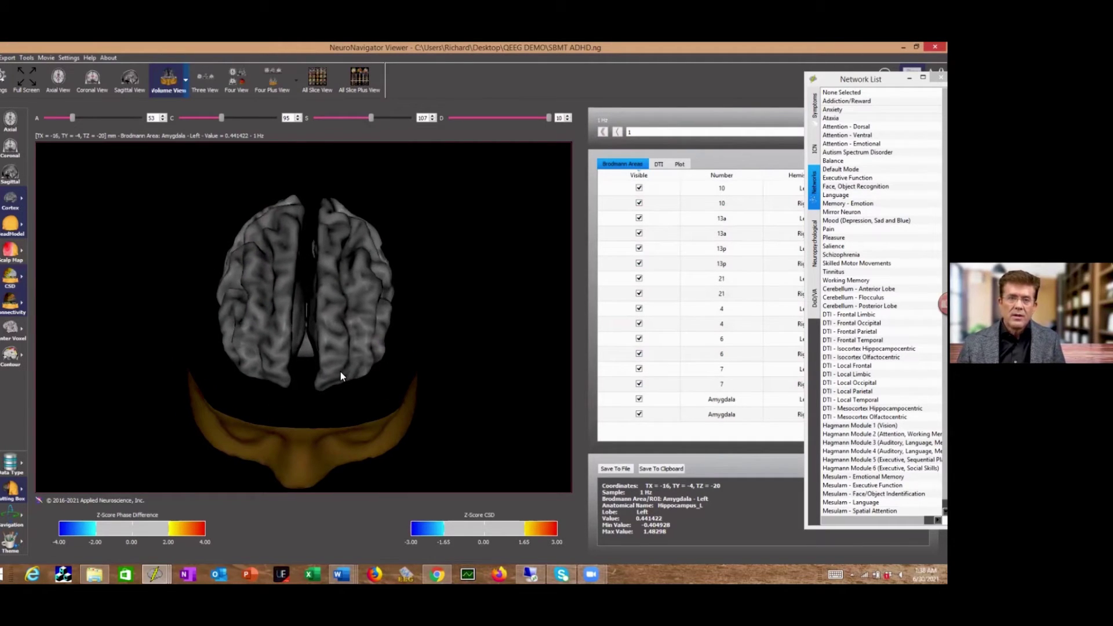